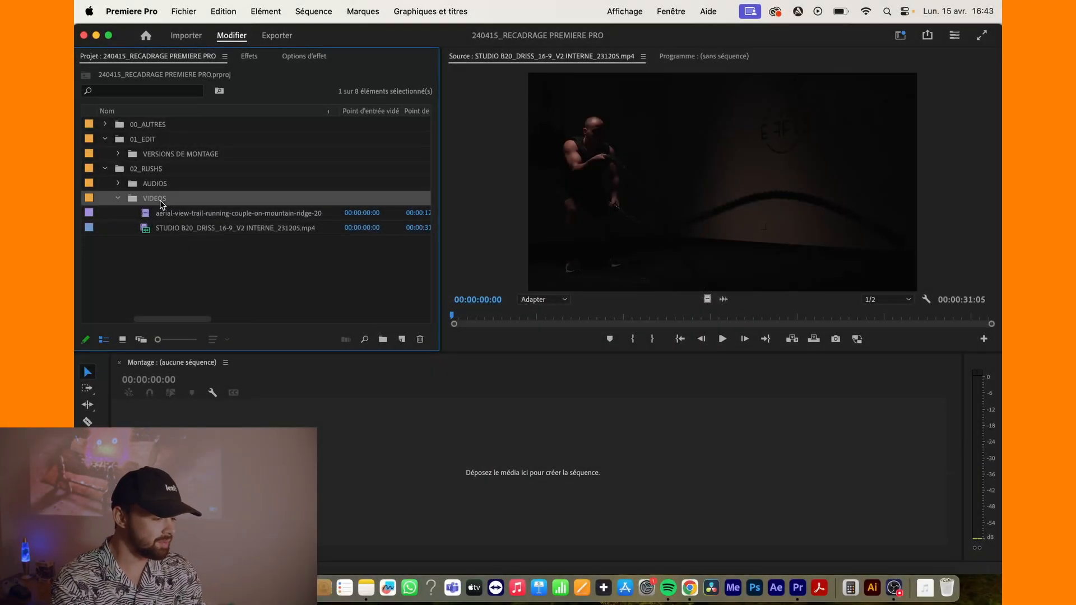
Preview the aerial trail-running clip as source footage and create a new sequence from it.
click(185, 217)
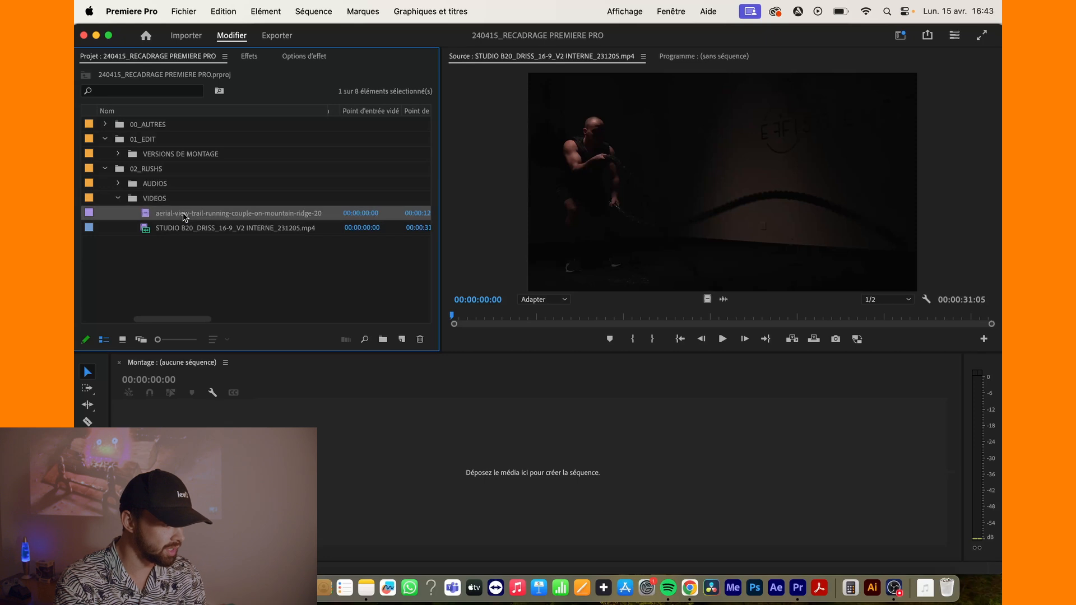
drag(147, 216, 495, 322)
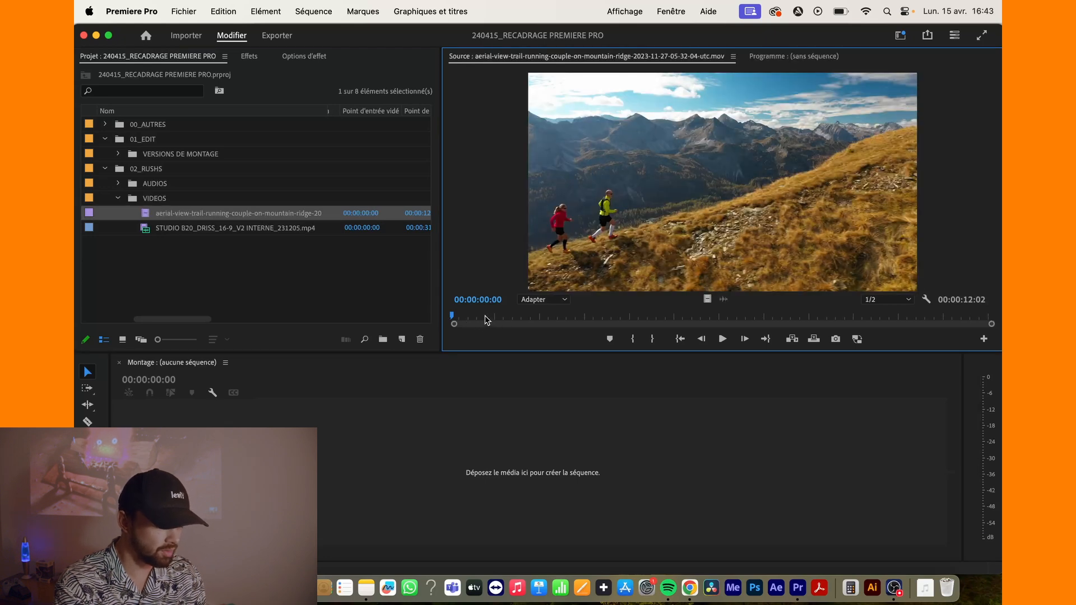
key(space)
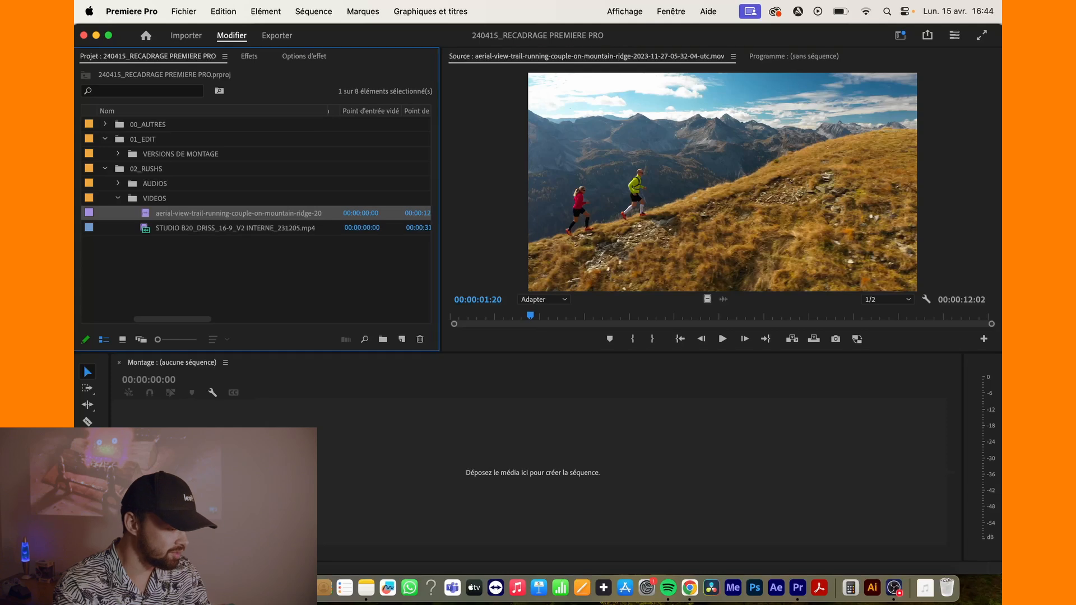
drag(238, 213, 691, 451)
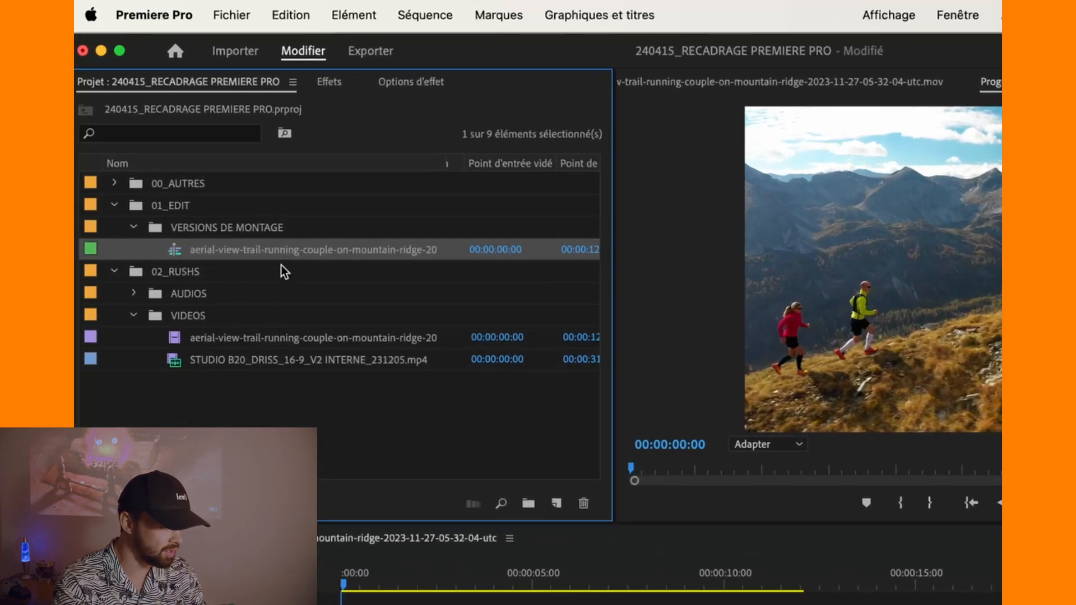
Auto-reframe the aerial trail-running sequence to Vertical 9:16 with default motion tracking and without nesting the clips.
right_click(271, 247)
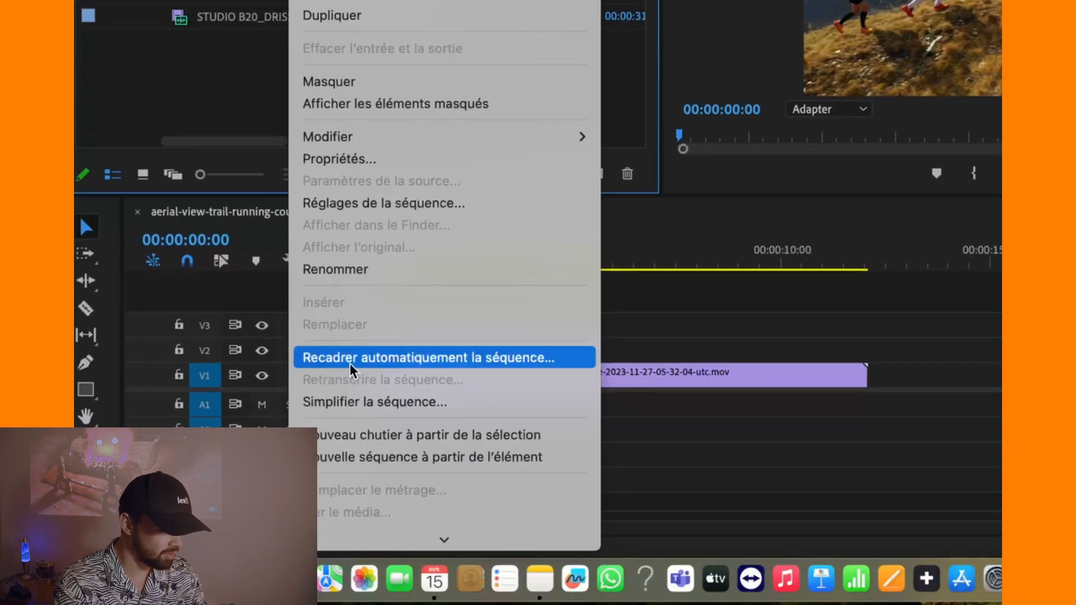
click(349, 359)
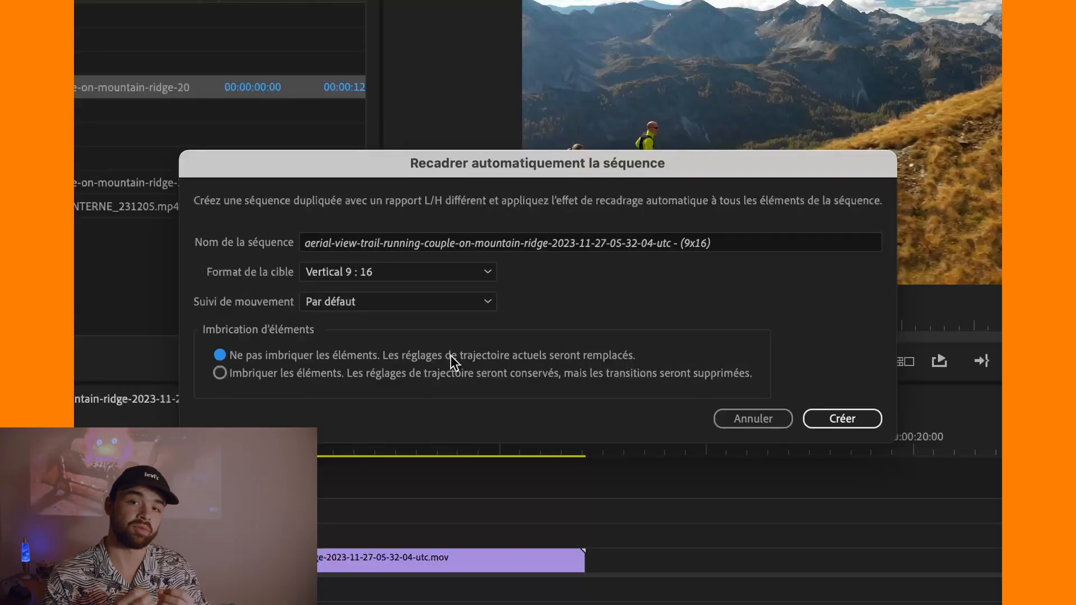
click(831, 417)
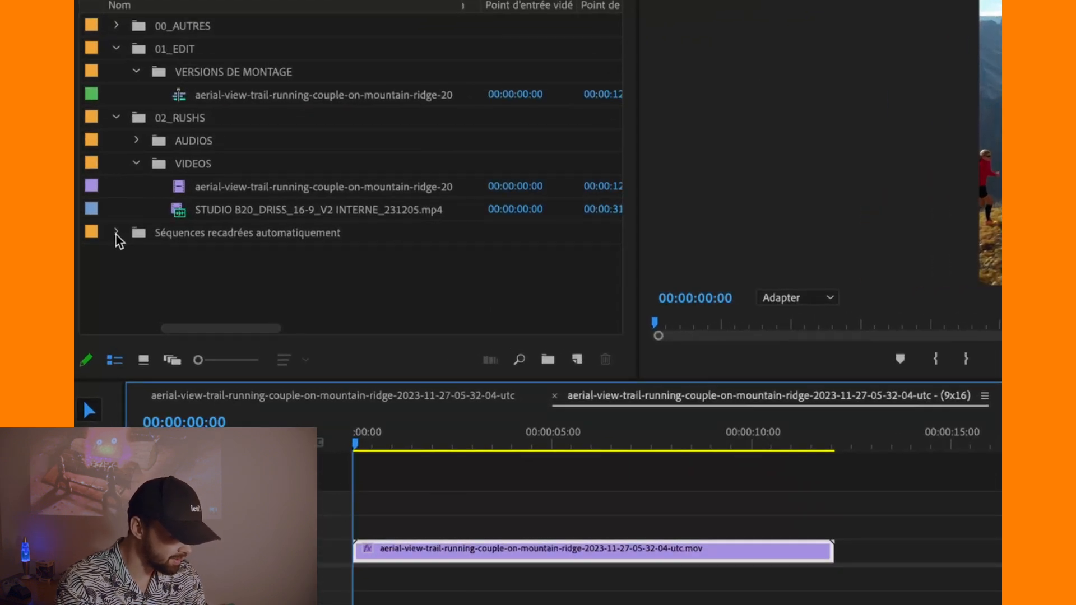
Expand the bin "Séquences recadrées automatiquement" and select the reframed trail-running sequence inside it.
click(135, 240)
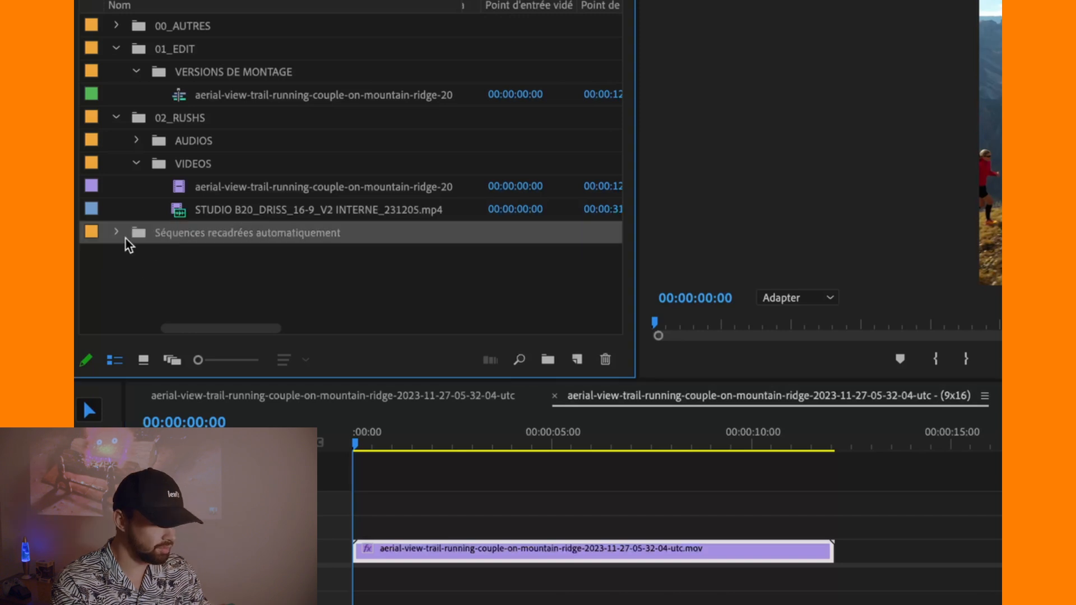
click(116, 233)
click(163, 259)
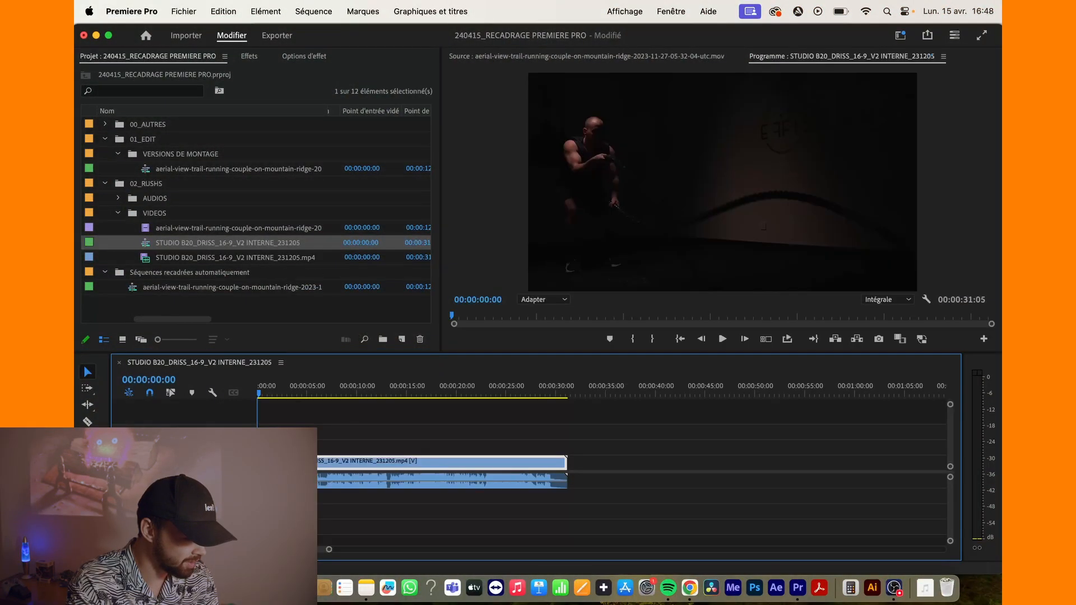
Play back the STUDIO B20_DRISS_16-9_V2 INTERNE_231205 sequence from its beginning to review its different shots.
drag(432, 415, 356, 484)
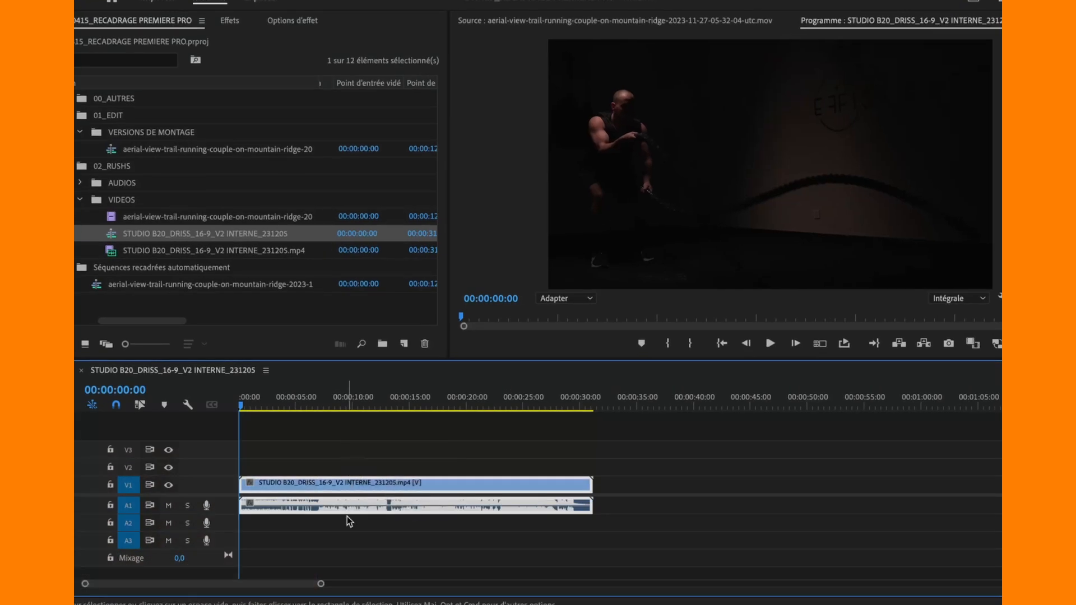
click(258, 399)
key(space)
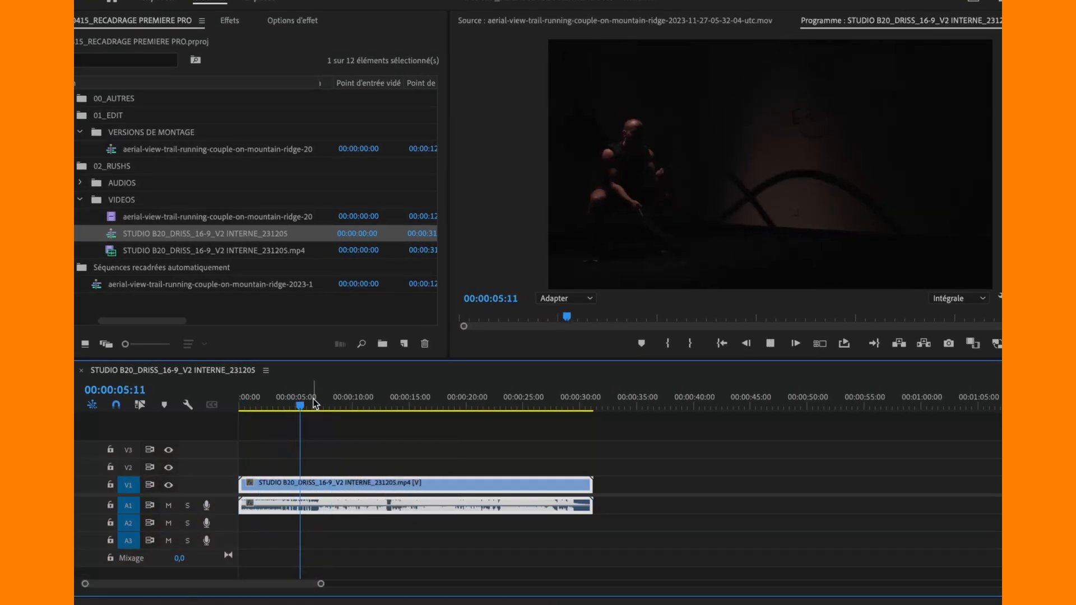
key(space)
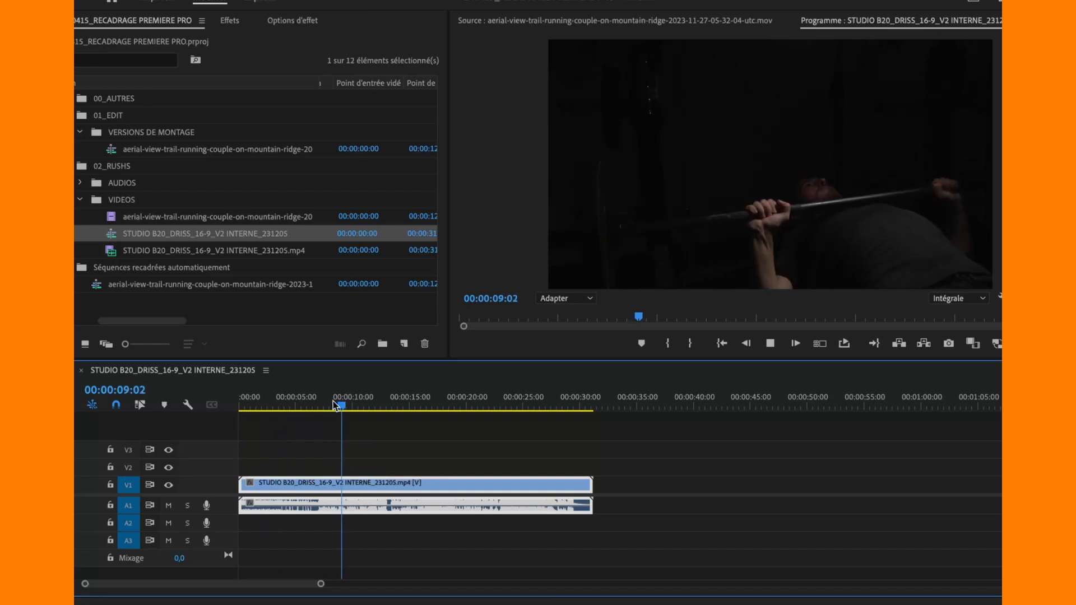
key(space)
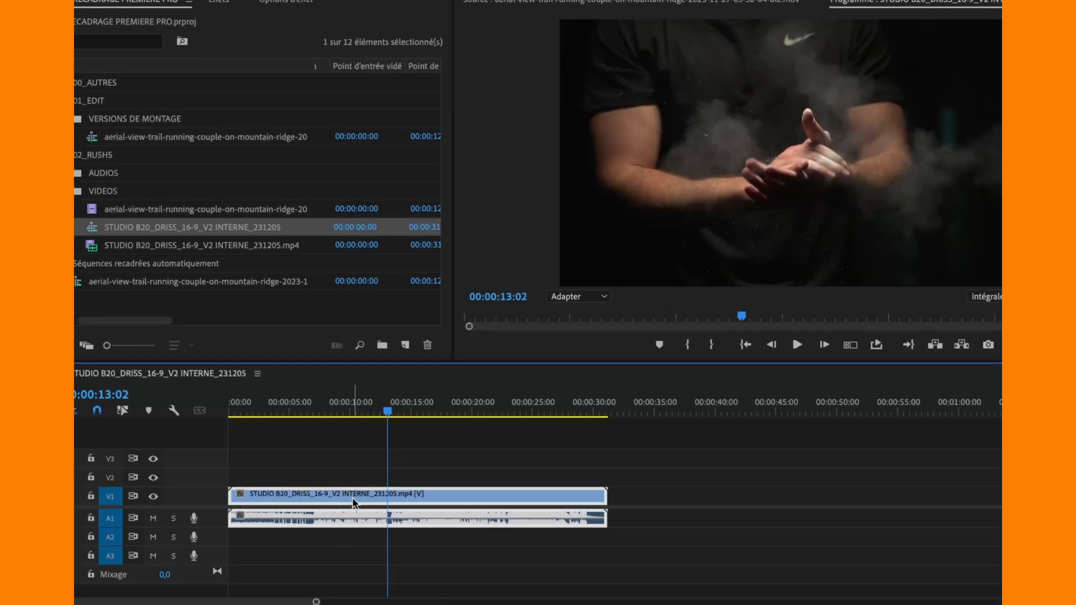
Run scene edit detection on the STUDIO B20 clip, applying a cut at each detected cut point.
right_click(350, 487)
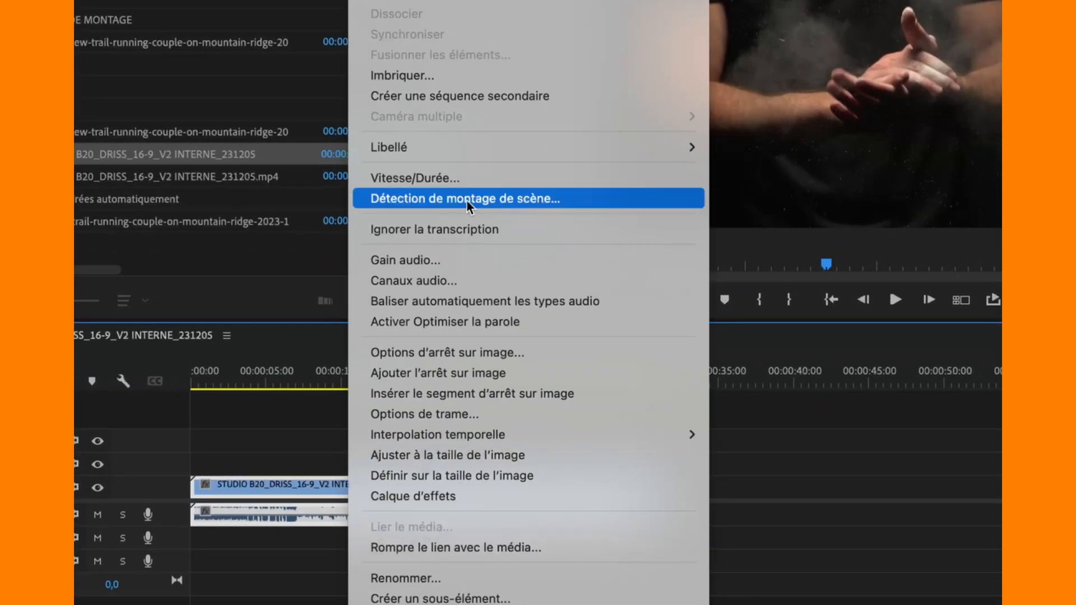
click(553, 206)
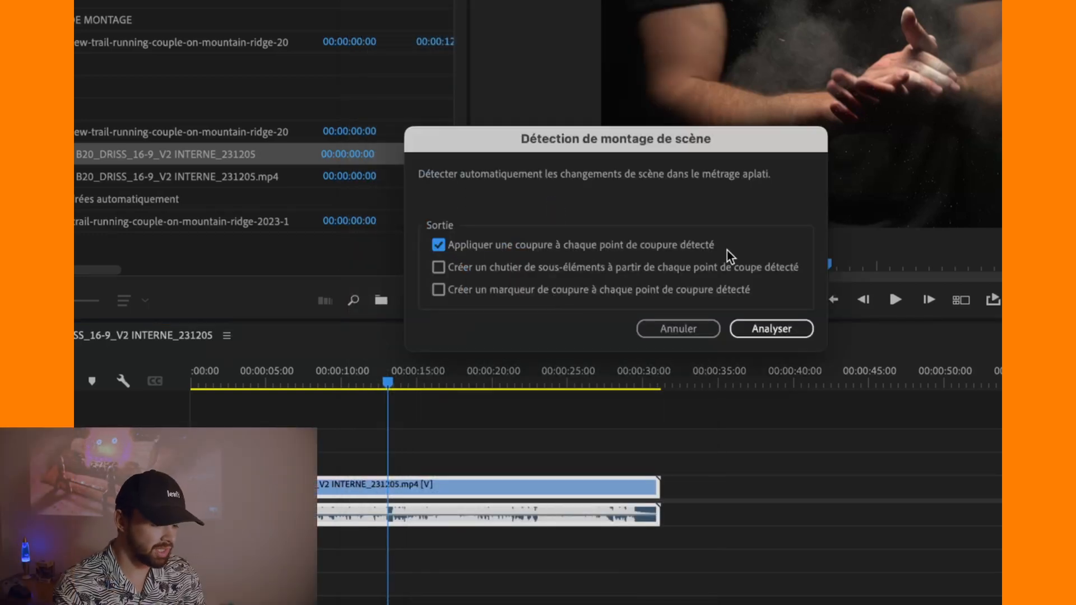
click(780, 324)
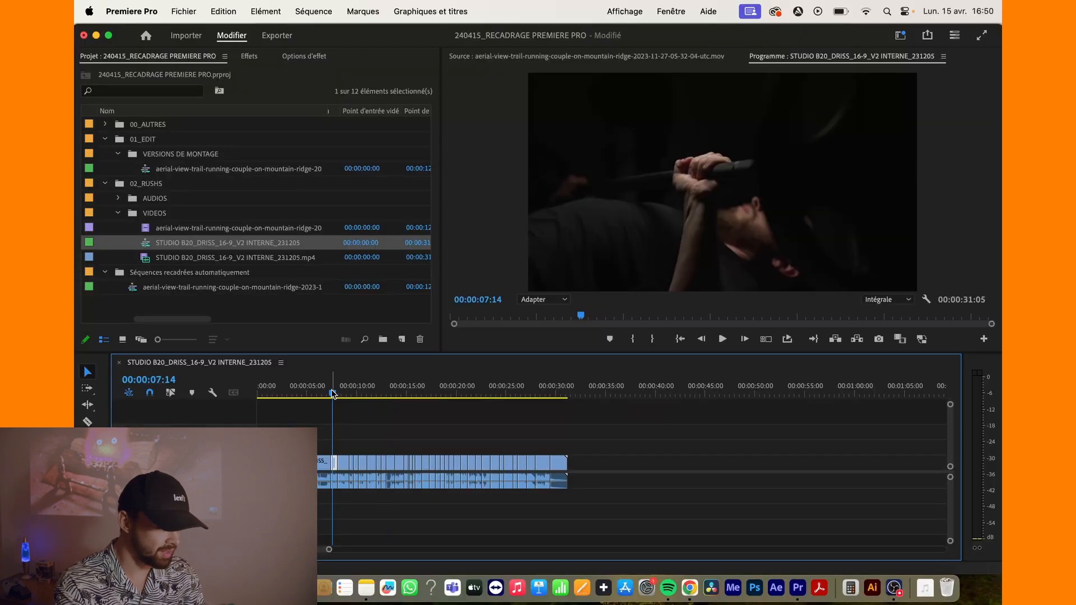
Scrub through the STUDIO B20 sequence and examine up close the cuts placed at its scene changes.
drag(332, 393, 322, 396)
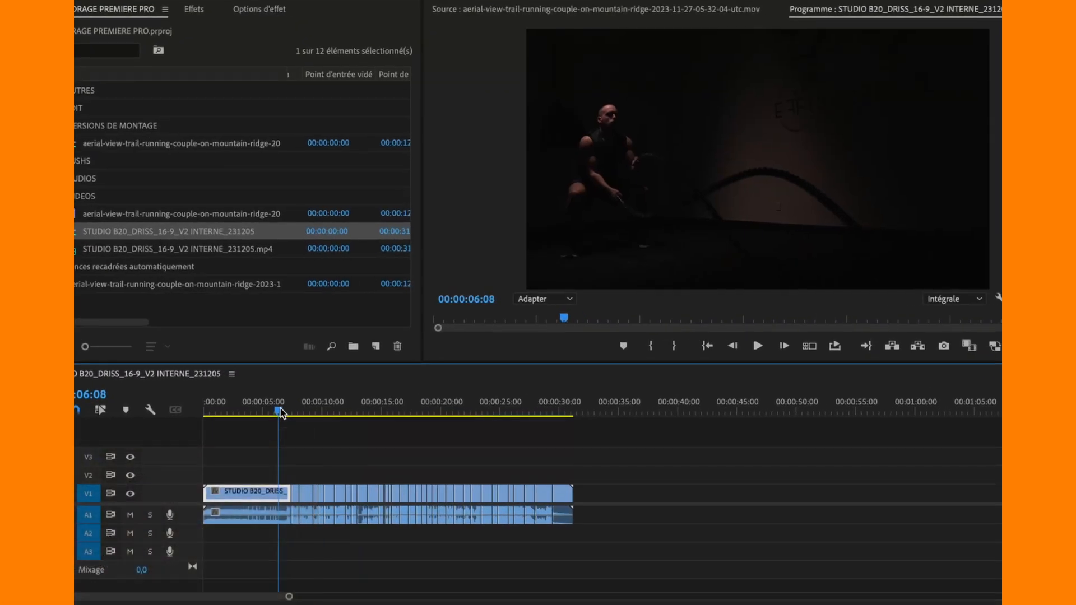
key(equal)
key(equal)
key(equal)
key(minus)
key(minus)
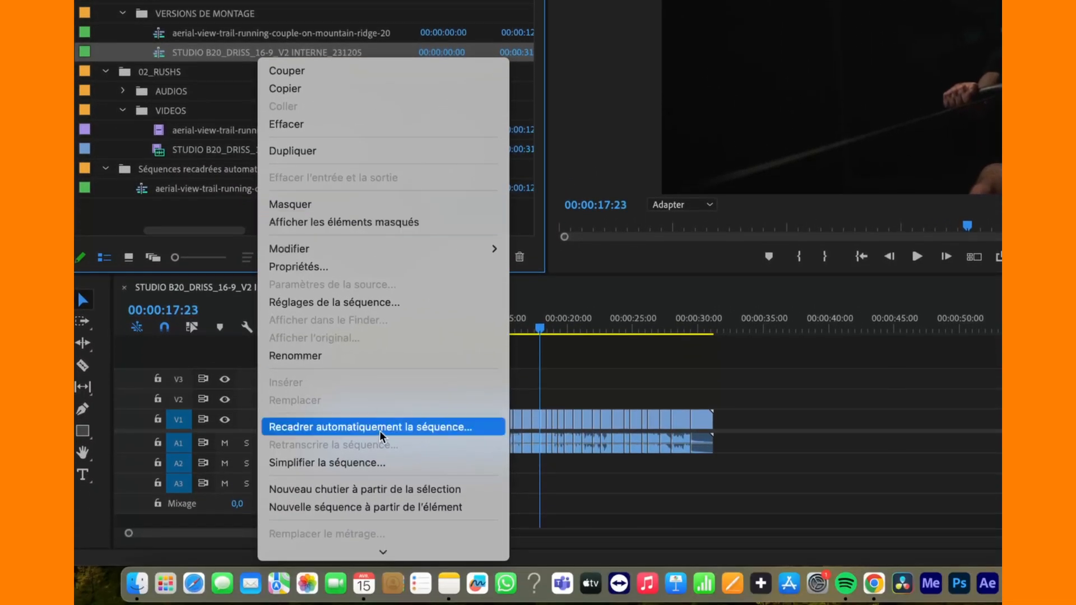
Auto-reframe the STUDIO B20 sequence to Vertical 9:16 with default motion tracking and no nesting, and play back the result.
click(373, 427)
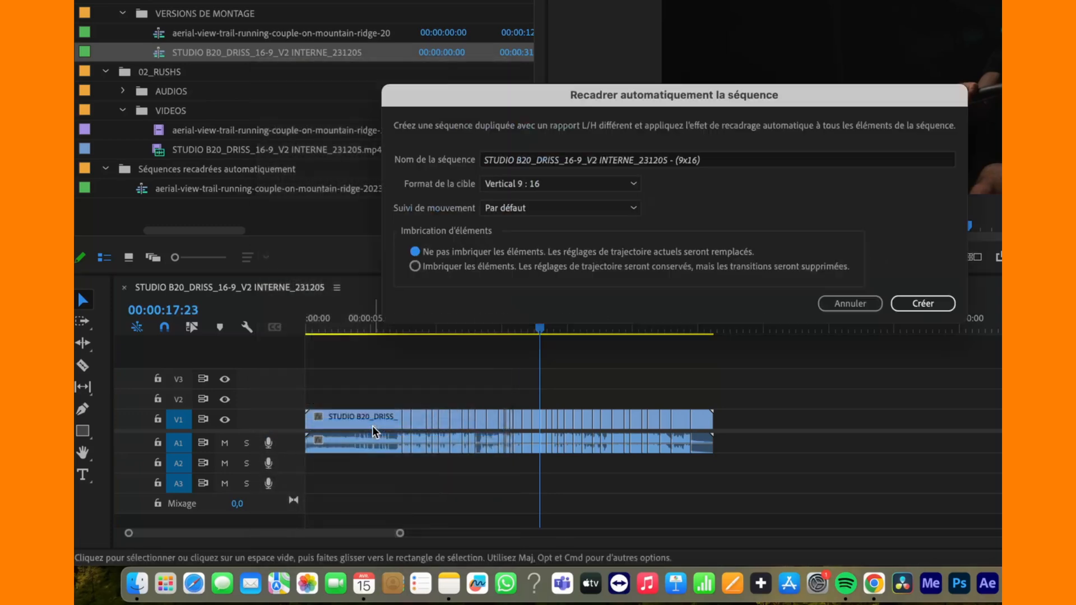
click(947, 303)
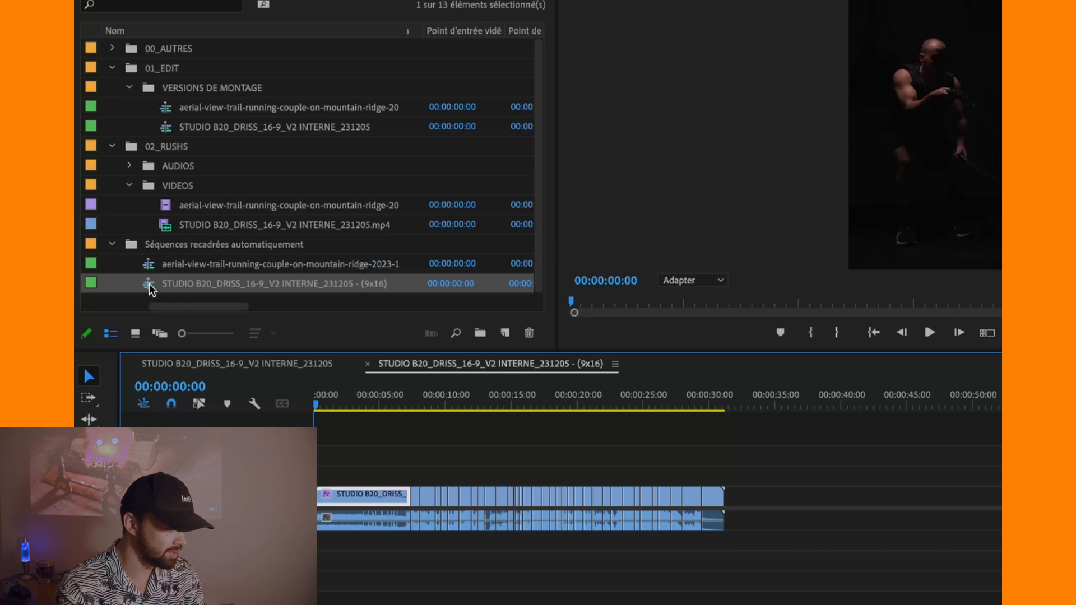
key(space)
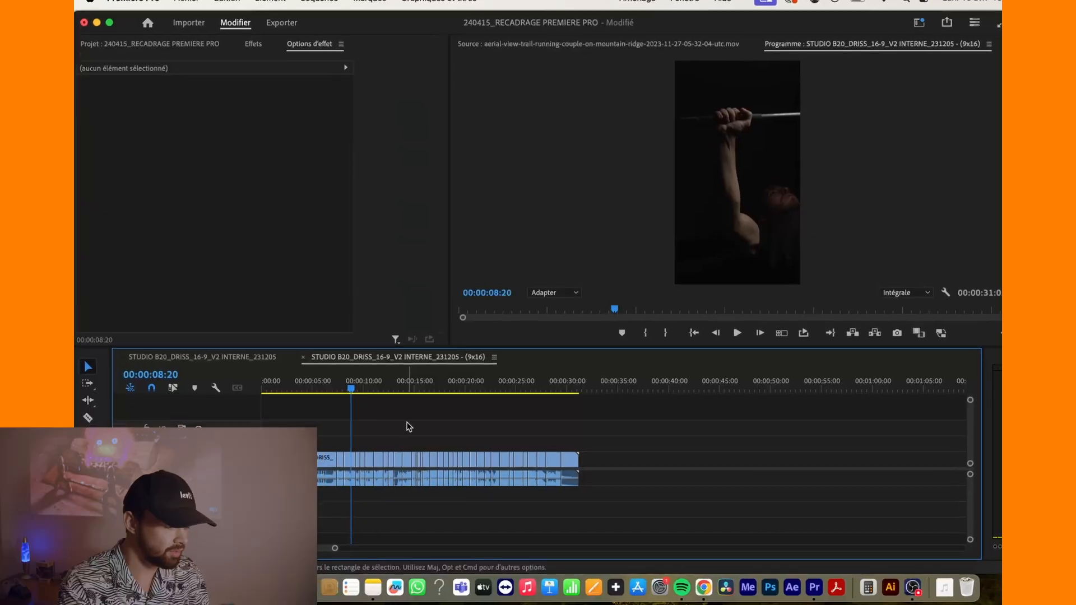
click(466, 396)
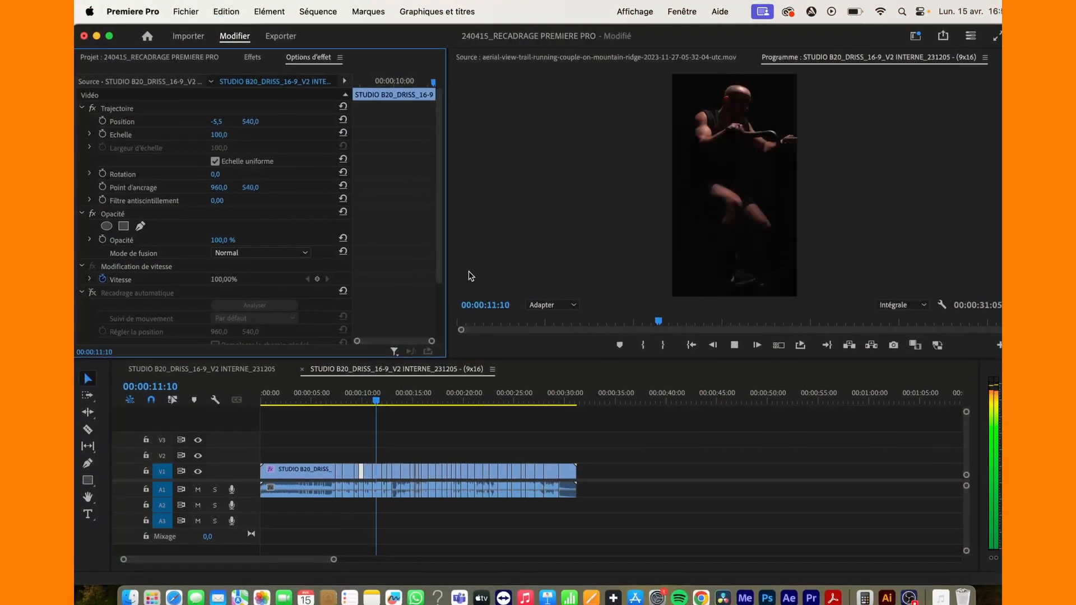
Disable the automatic reframing effect on a badly framed shot about 14 seconds into the vertical sequence and adjust its horizontal position manually.
key(space)
click(405, 471)
click(93, 293)
drag(223, 122, 240, 138)
click(397, 472)
click(397, 401)
drag(417, 424, 450, 431)
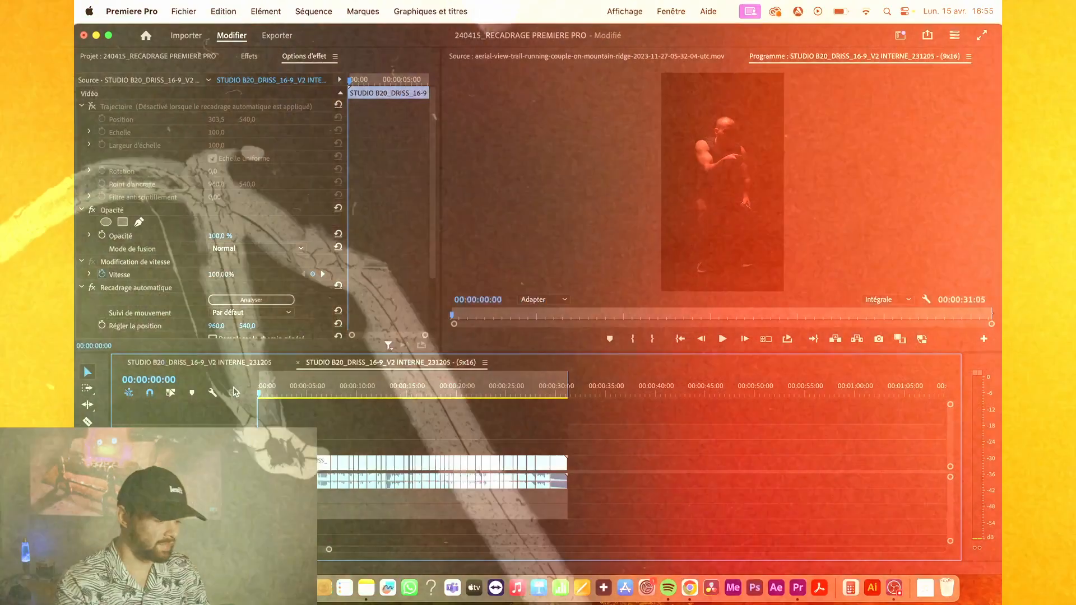